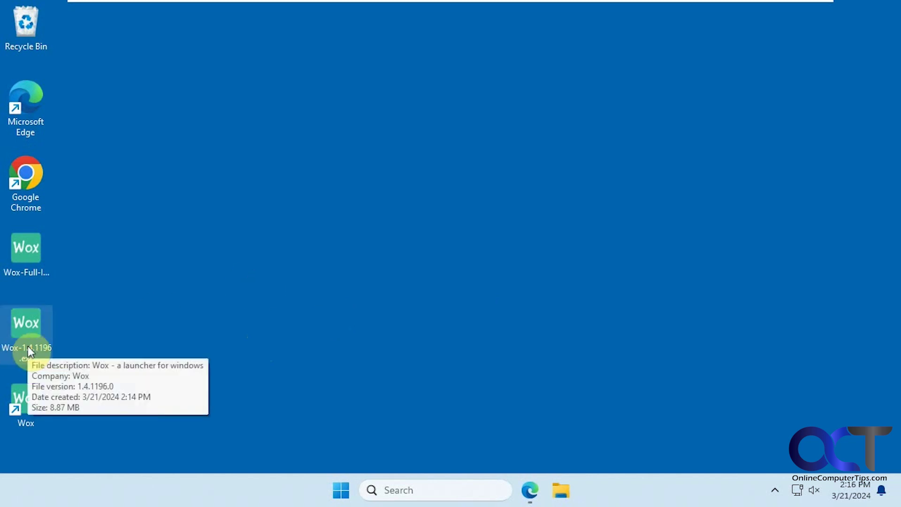
pyautogui.click(26, 257)
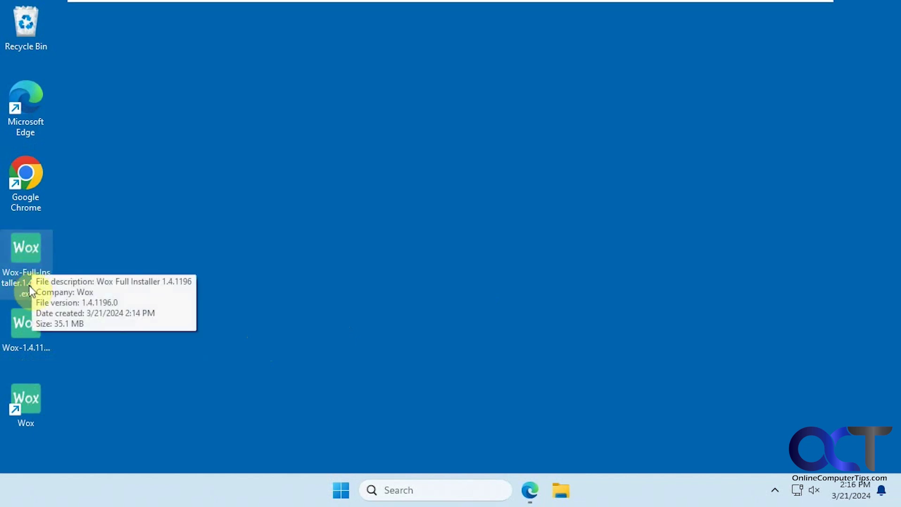
pyautogui.click(284, 305)
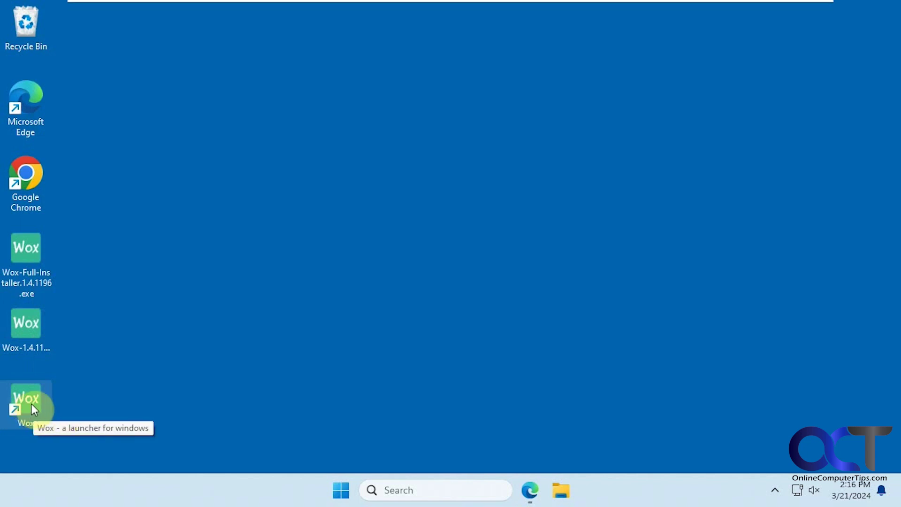
pyautogui.click(775, 493)
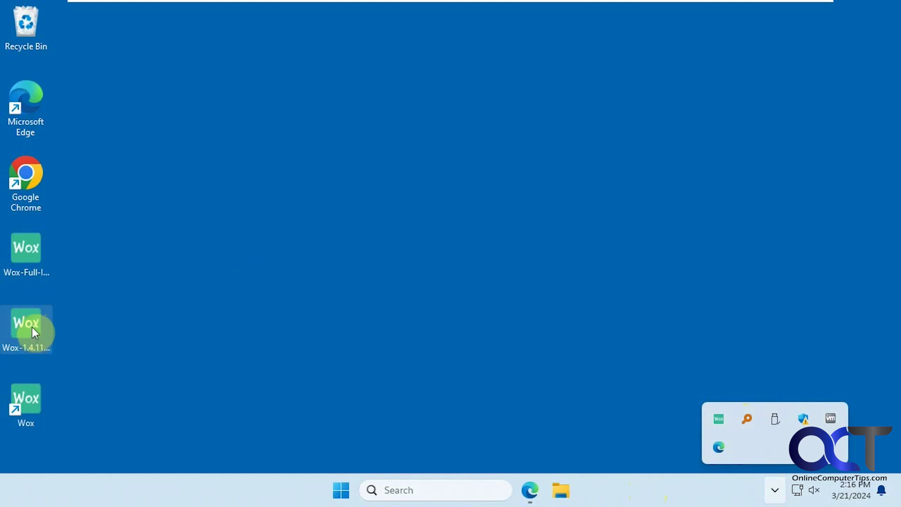
pyautogui.click(292, 344)
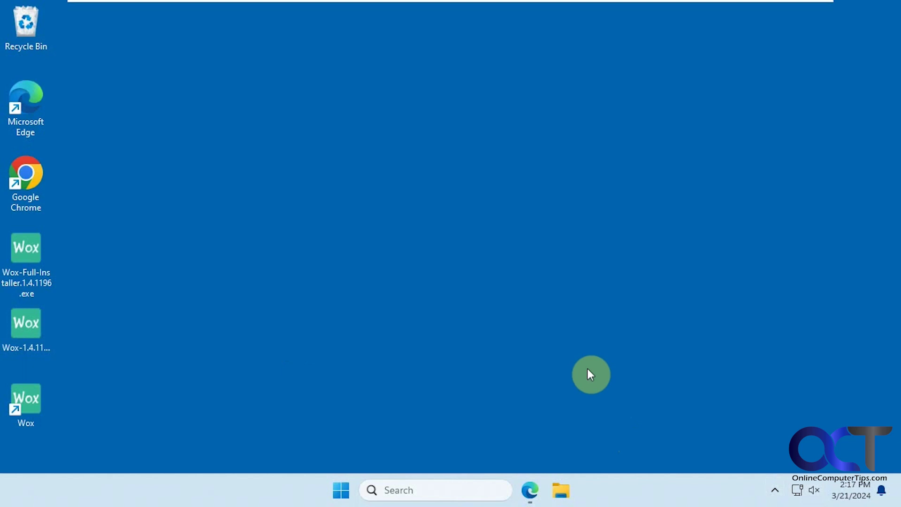
# Step: Open the Wox launcher, search for "printers", and clear the query
pyautogui.hotkey('alt', 'space')
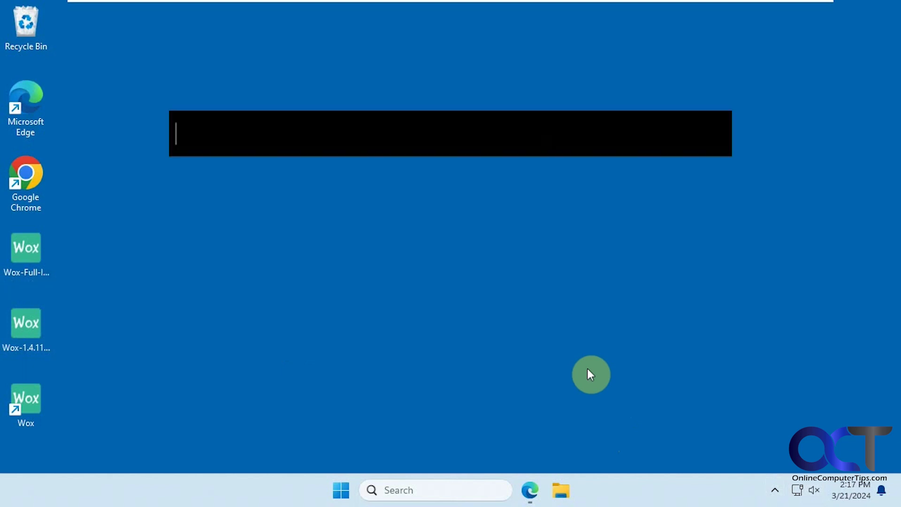
pyautogui.write('prin')
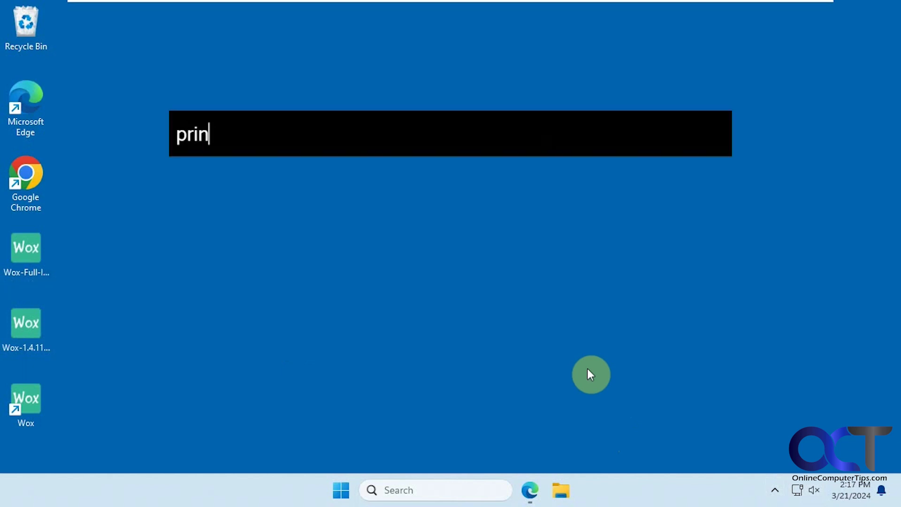
pyautogui.write('ter')
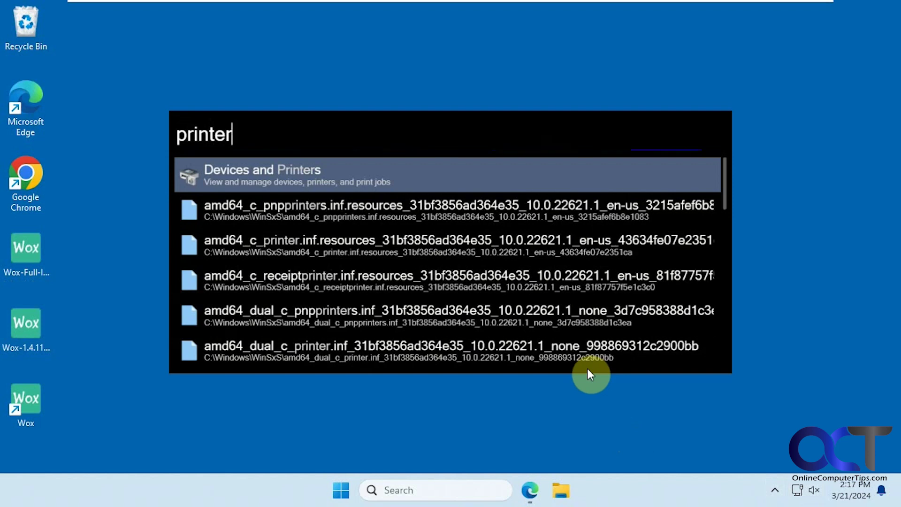
pyautogui.write('s')
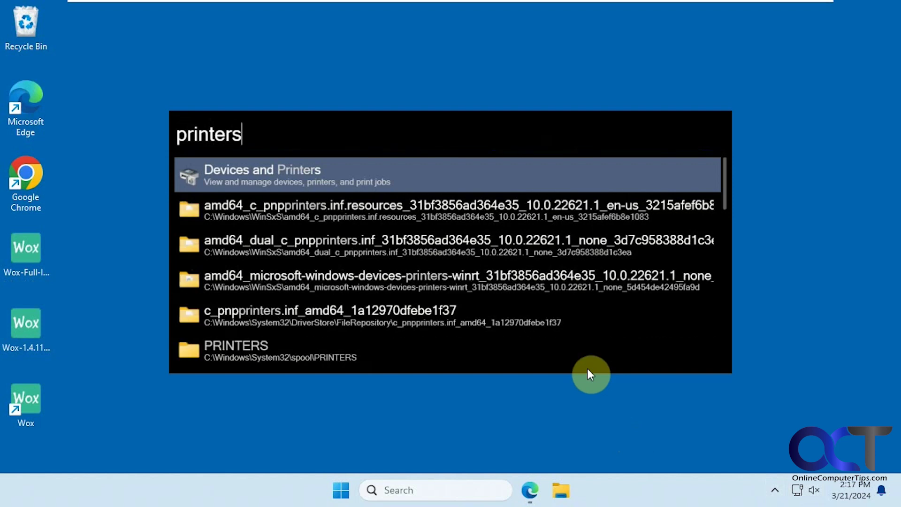
pyautogui.press('BackSpace')
pyautogui.press('BackSpace')
pyautogui.press('BackSpace')
pyautogui.press('BackSpace')
pyautogui.press('BackSpace')
pyautogui.press('BackSpace')
pyautogui.press('BackSpace')
pyautogui.press('BackSpace')
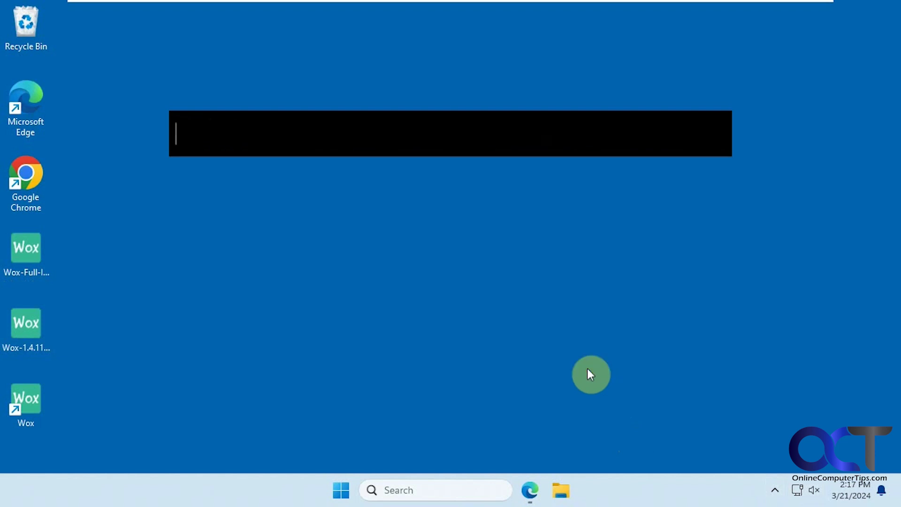
# Step: Show the Documents folder in File Explorer and search for "agenda" in the Wox launcher
pyautogui.click(561, 490)
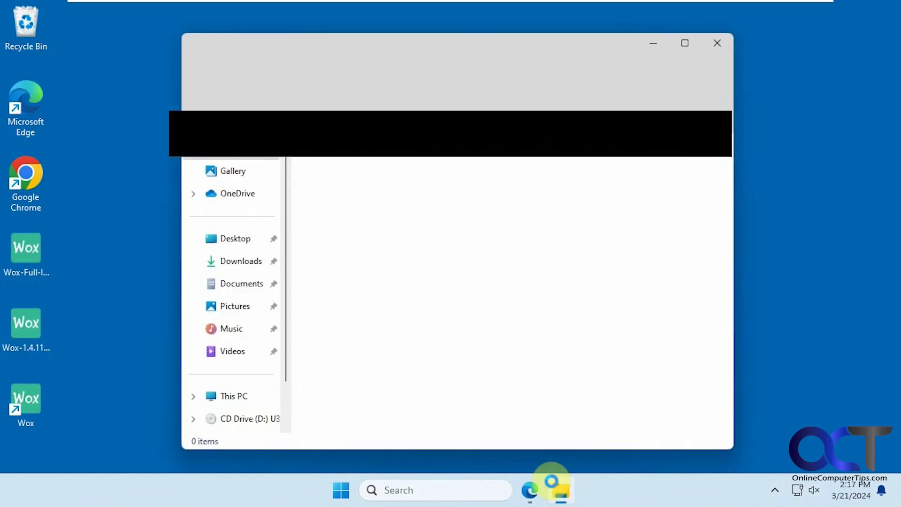
pyautogui.click(249, 287)
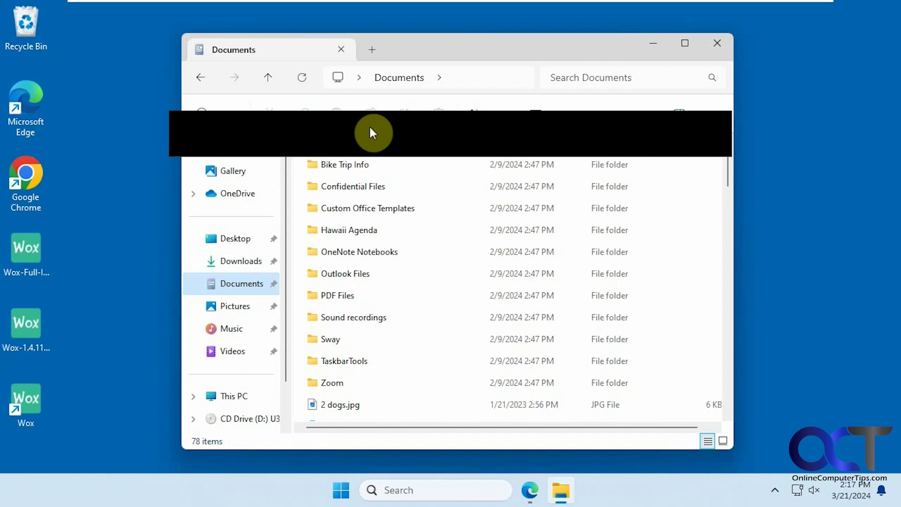
pyautogui.moveTo(457, 260)
pyautogui.scroll(-1, 459, 264)
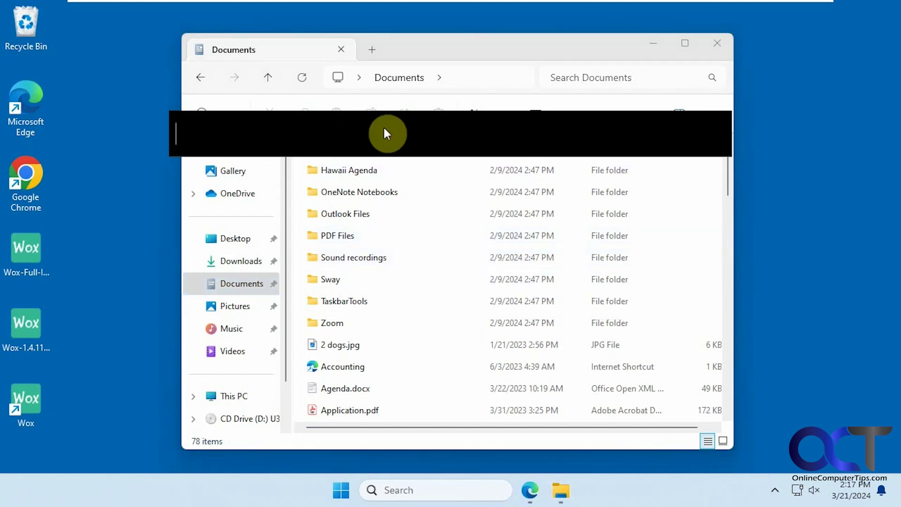
pyautogui.write('agenda')
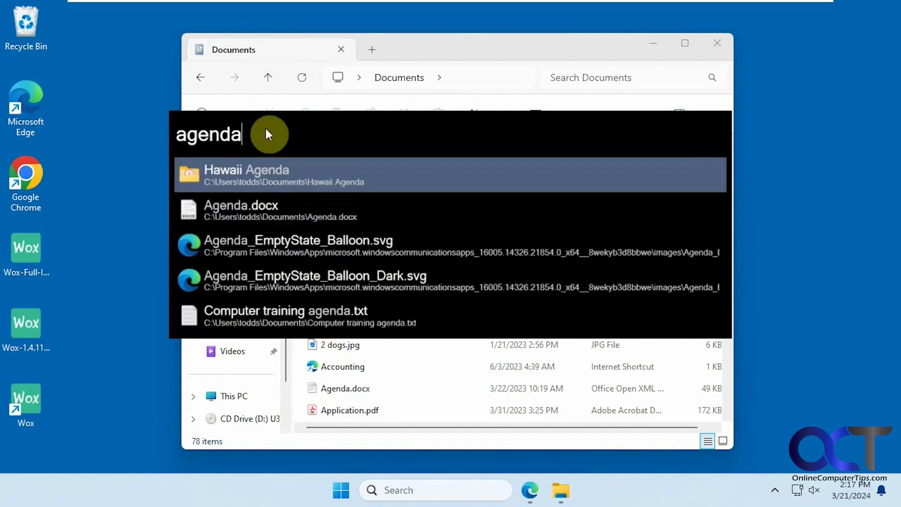
# Step: Replace the launcher query with "control", shorten it to "co" to compare matches, and clear it
pyautogui.moveTo(267, 134); pyautogui.dragTo(162, 131)
pyautogui.write('control')
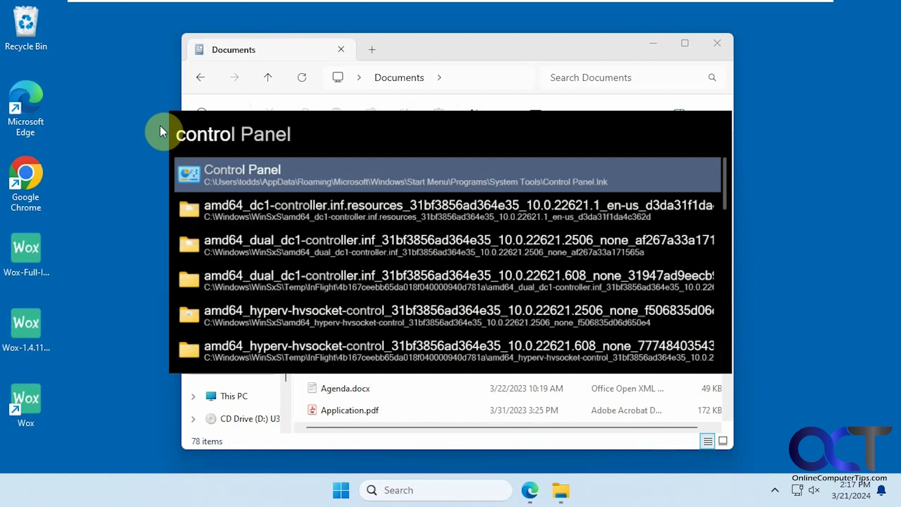
pyautogui.press('BackSpace')
pyautogui.press('BackSpace')
pyautogui.press('BackSpace')
pyautogui.press('BackSpace')
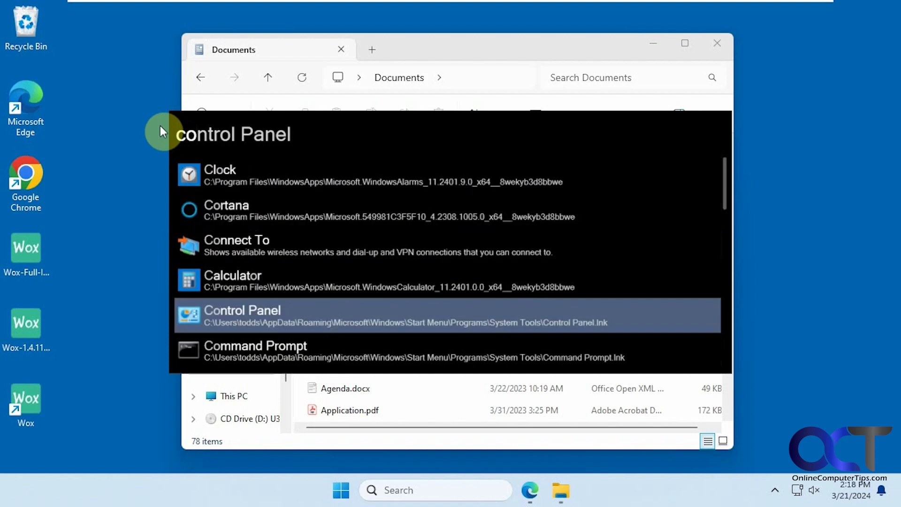
pyautogui.press('BackSpace')
pyautogui.press('BackSpace')
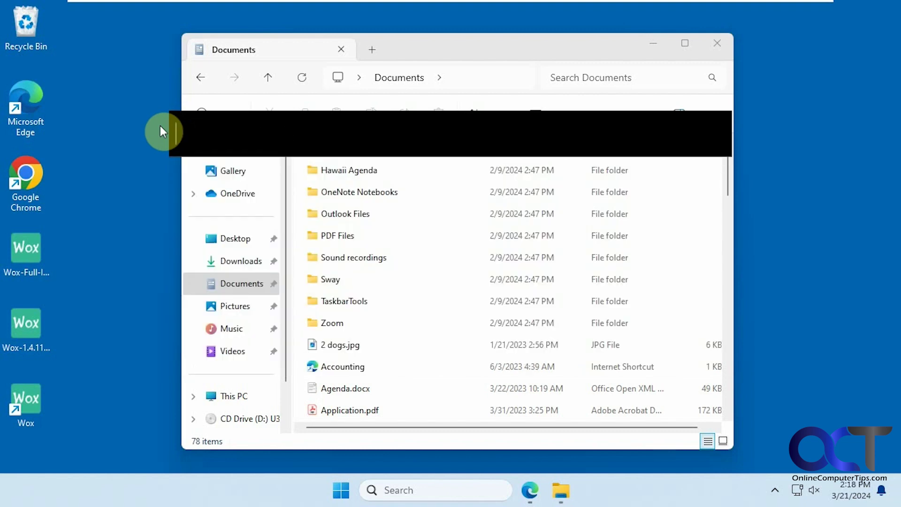
# Step: Open onlinecomputertips.com from the Wox launcher and close the browser window
pyautogui.write('onli')
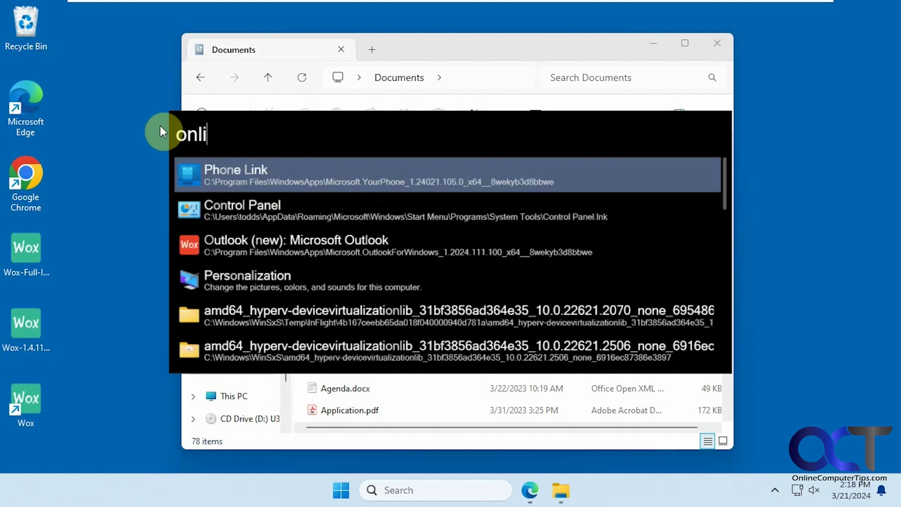
pyautogui.write('necomputertips.com')
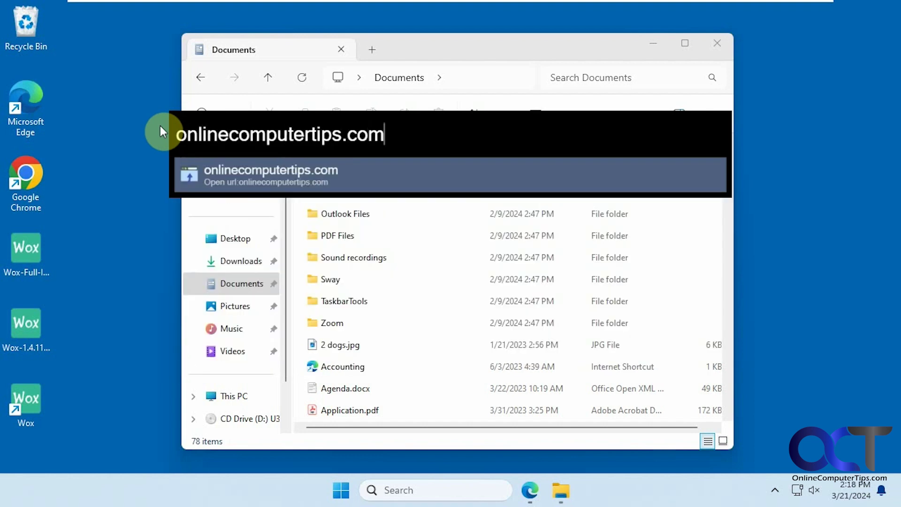
pyautogui.press('Return')
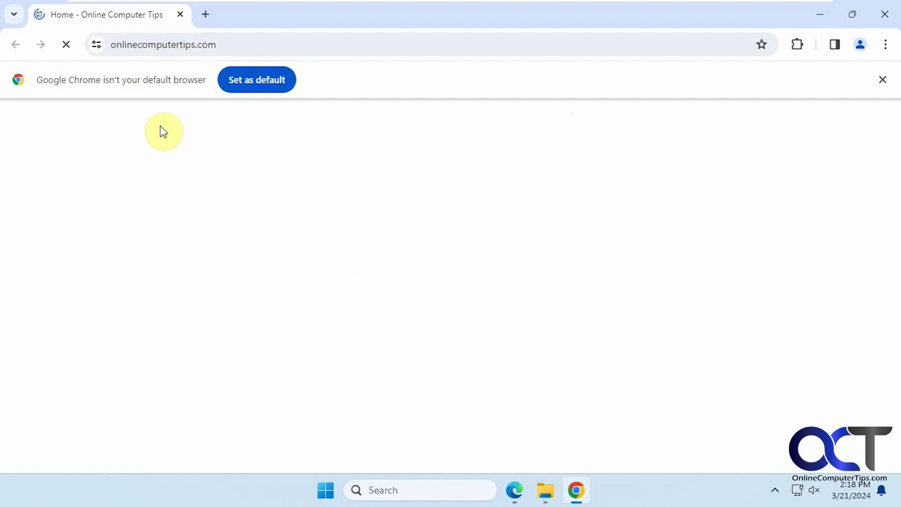
pyautogui.click(877, 16)
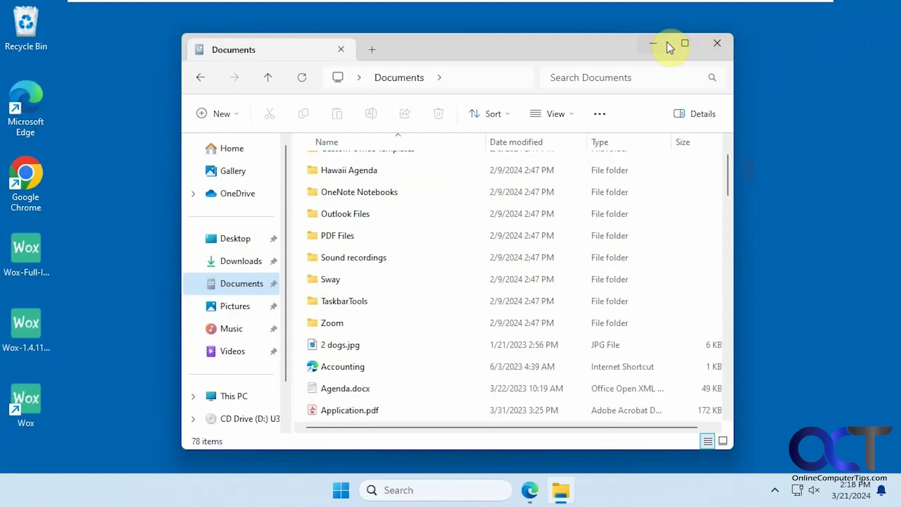
# Step: Minimize the Documents window, open the Wox settings, and review the General options down to Python Directory
pyautogui.click(649, 44)
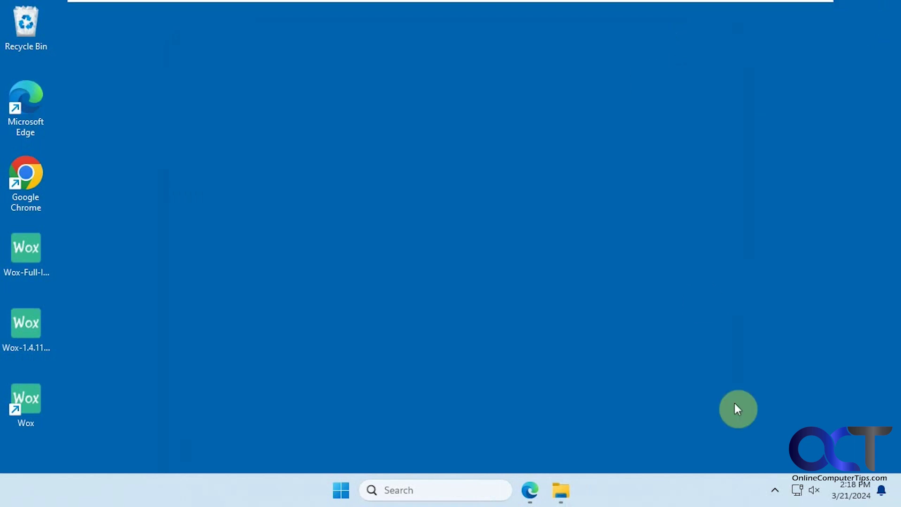
pyautogui.click(775, 488)
pyautogui.rightClick(707, 416)
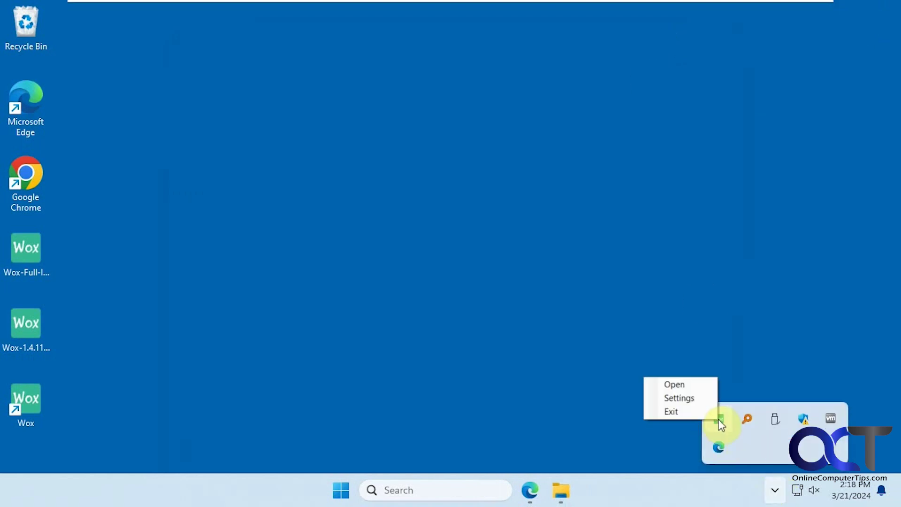
pyautogui.click(692, 399)
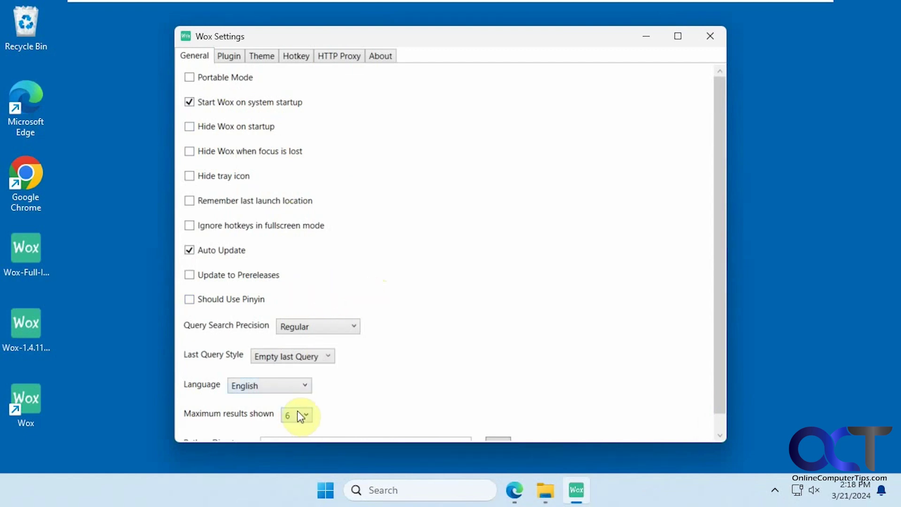
pyautogui.scroll(-1, 399, 393)
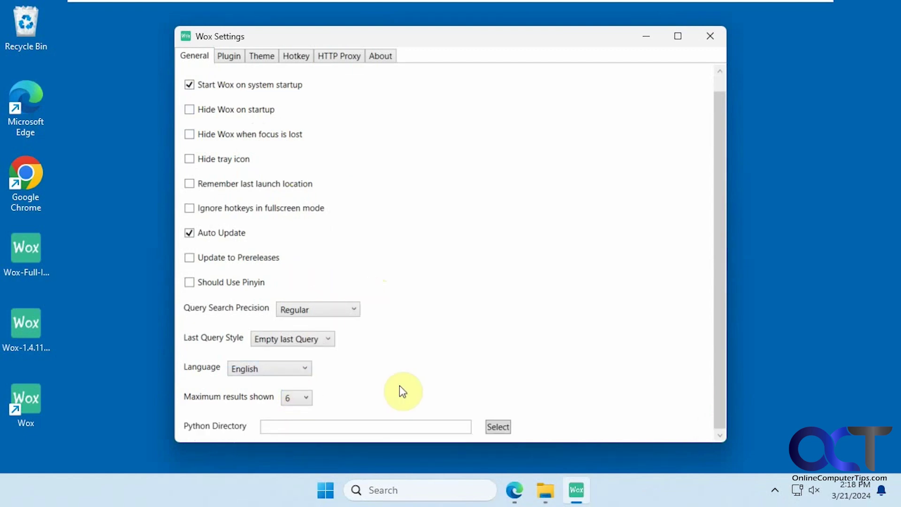
# Step: Show the Wox plugin settings and try the Calculator plugin by evaluating 5+10 in the launcher
pyautogui.click(230, 57)
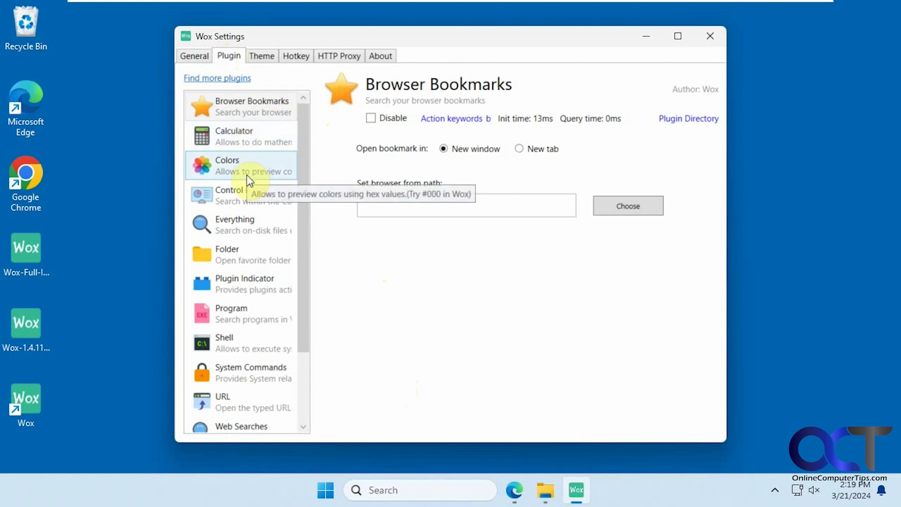
pyautogui.hotkey('alt', 'space')
pyautogui.write('5')
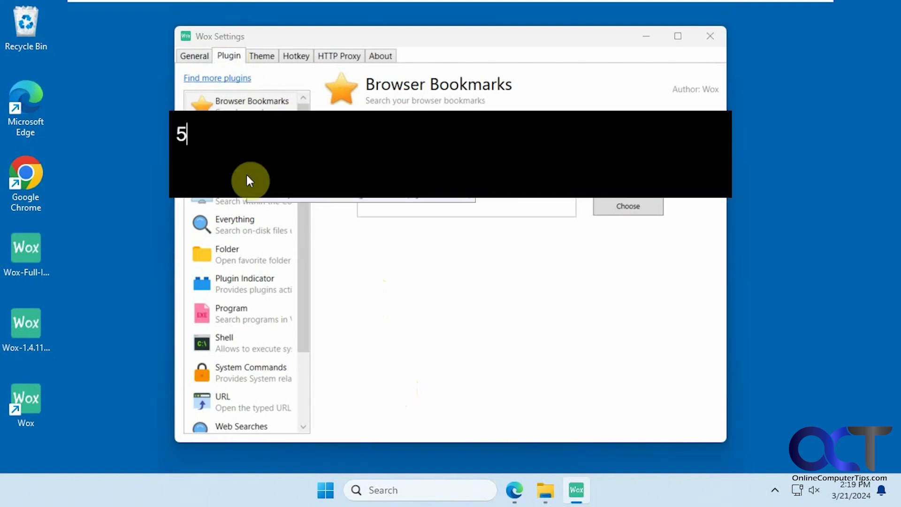
pyautogui.write('+10')
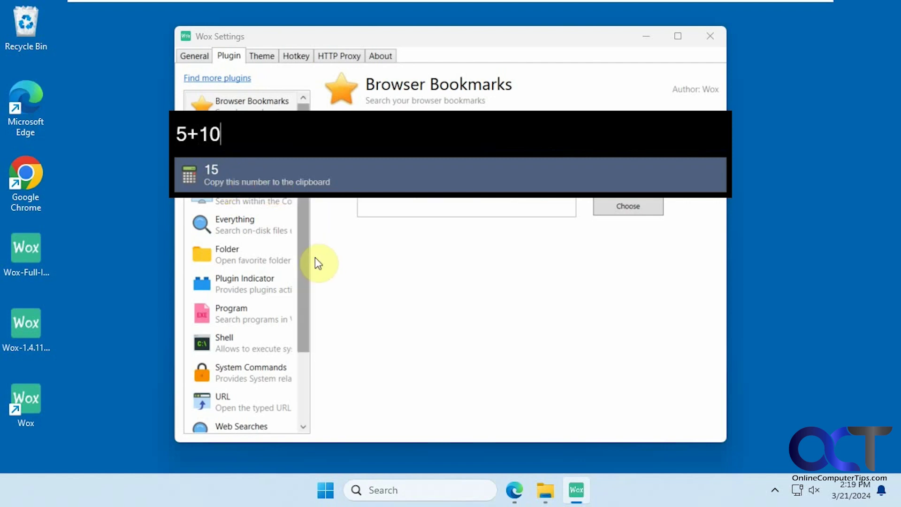
pyautogui.click(302, 248)
# Step: Review the settings of the Colors, Control Panel, Everything, Folder, Plugin Indicator and Program plugins
pyautogui.click(240, 166)
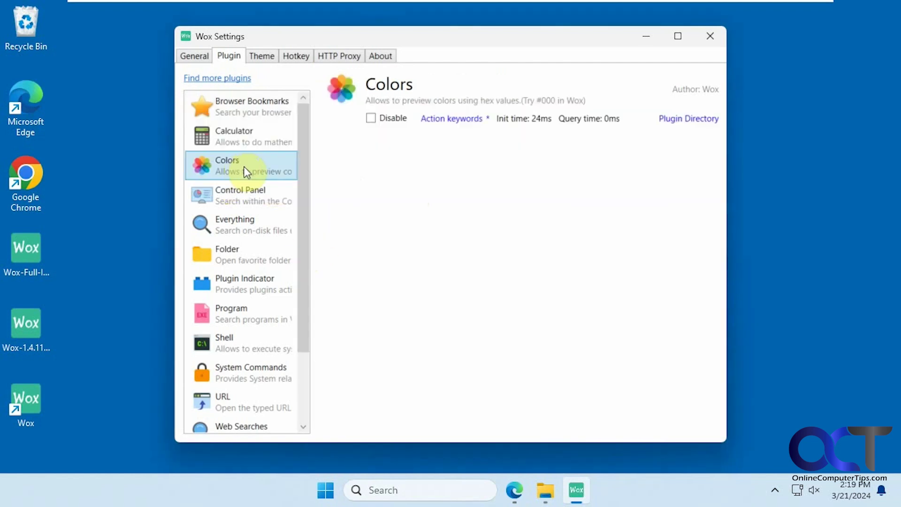
pyautogui.click(267, 206)
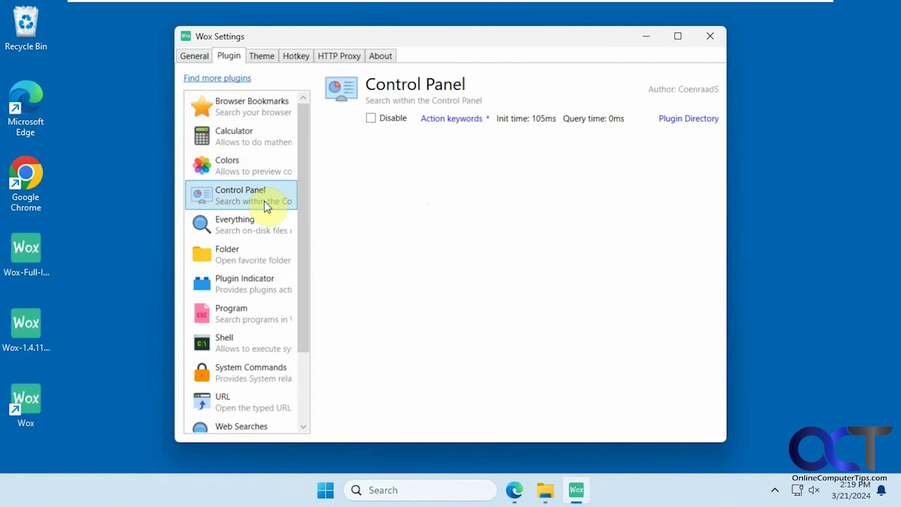
pyautogui.click(247, 221)
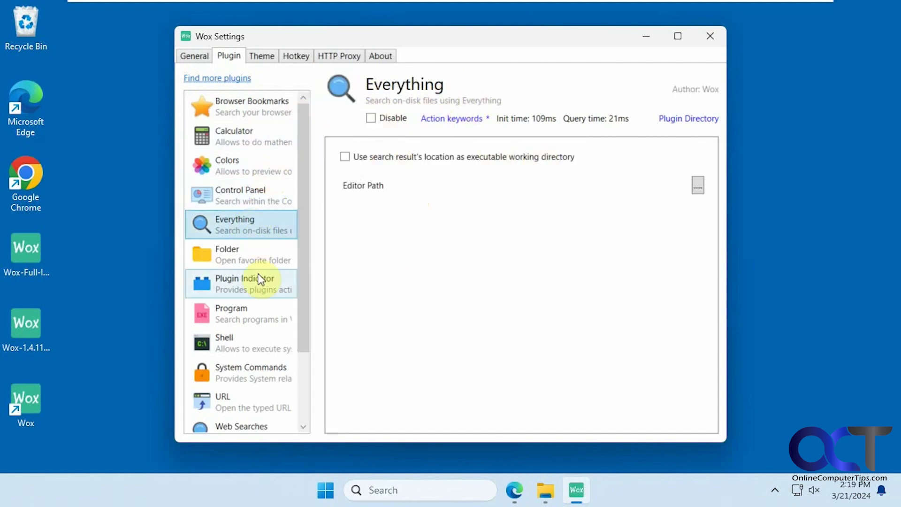
pyautogui.click(252, 258)
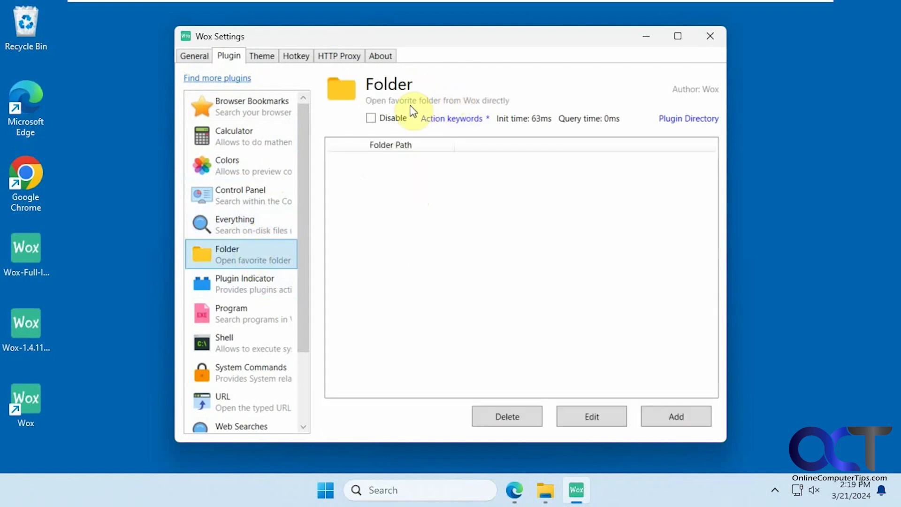
pyautogui.click(260, 286)
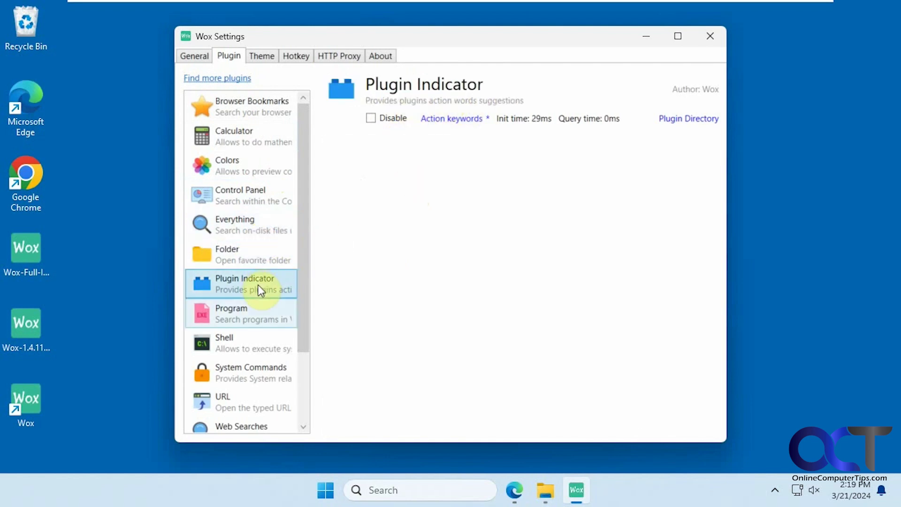
pyautogui.click(263, 323)
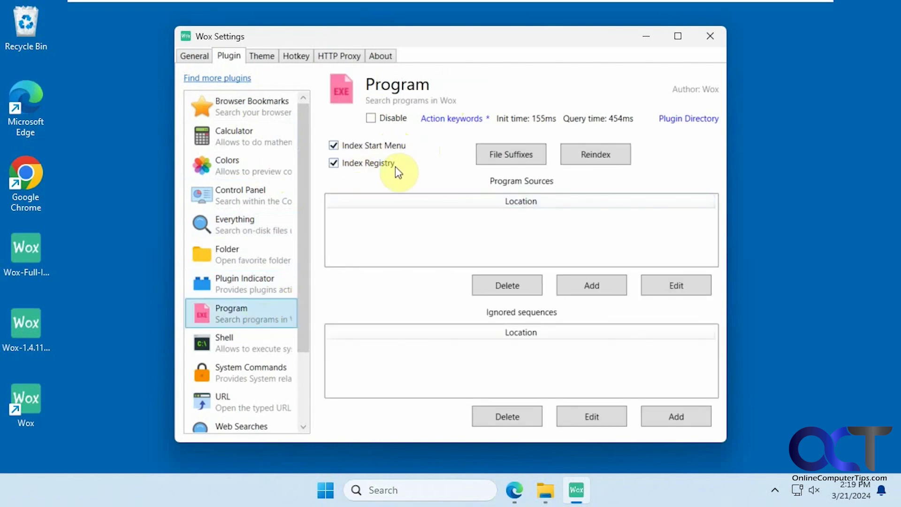
# Step: Show the Shell plugin settings and test its Replace Win+R option by invoking the Run command
pyautogui.click(251, 346)
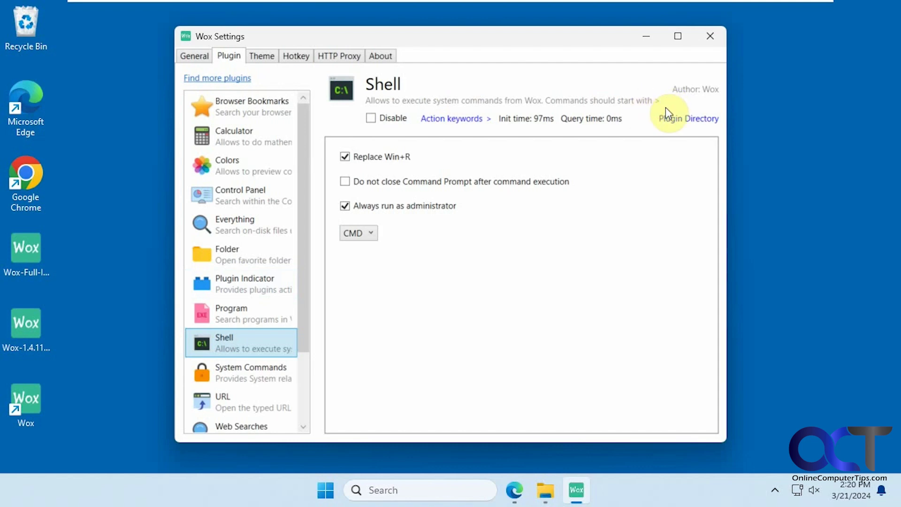
pyautogui.press('super+r')
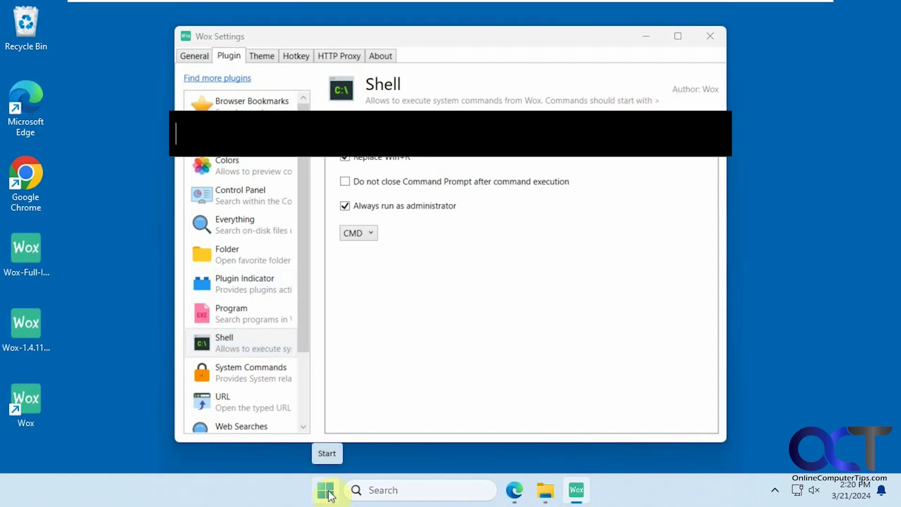
# Step: Run the shell command "> ipconfig" from the launcher with administrator permission, and close the command window showing its output
pyautogui.write('> ipconfig')
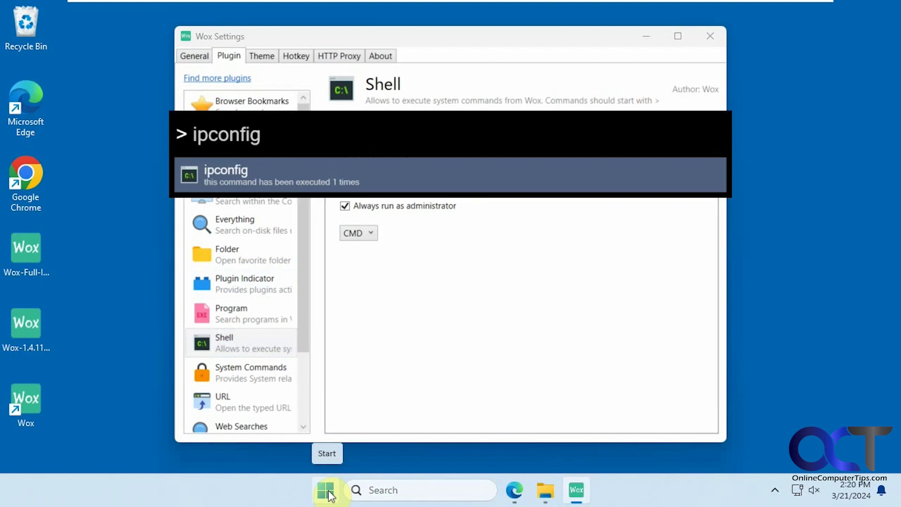
pyautogui.write(' ipconf')
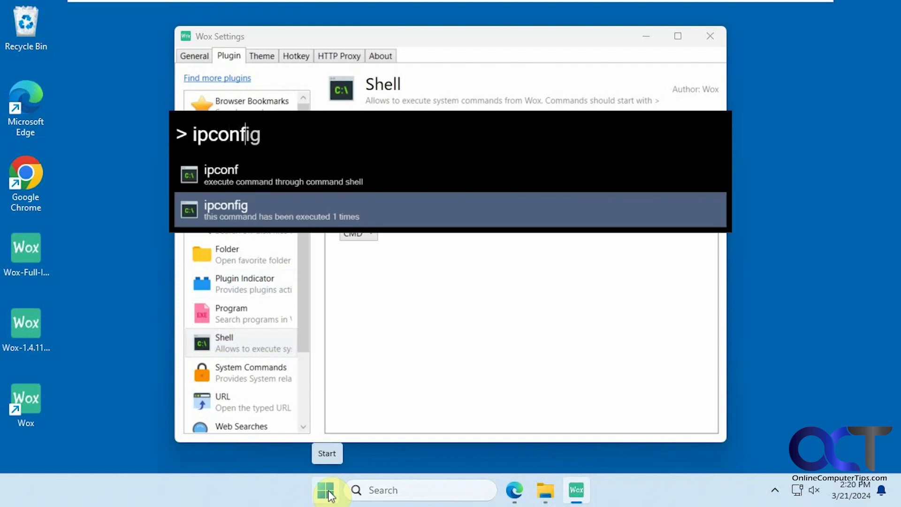
pyautogui.write('ig')
pyautogui.press('Return')
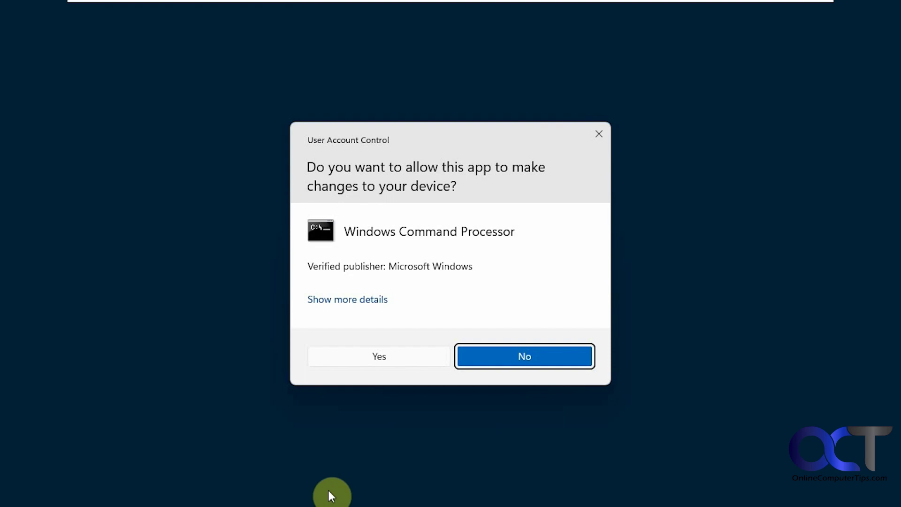
pyautogui.click(396, 366)
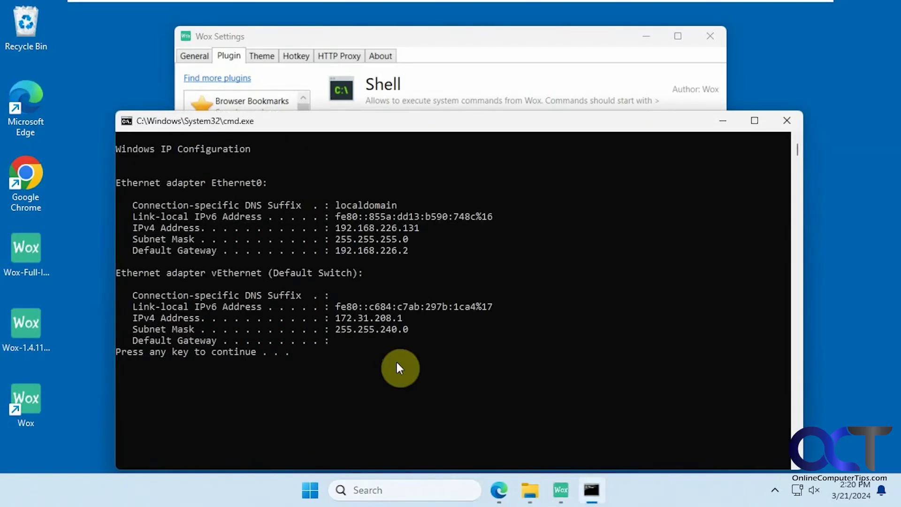
pyautogui.click(789, 118)
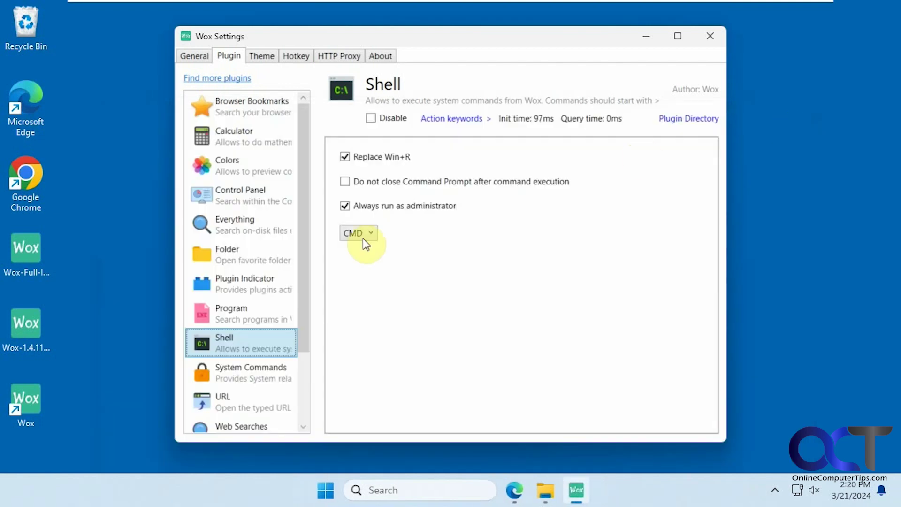
# Step: Review the settings of the System Commands, URL, Web Searches, Wox Plugin Management and Hello World CSharp plugins
pyautogui.click(257, 375)
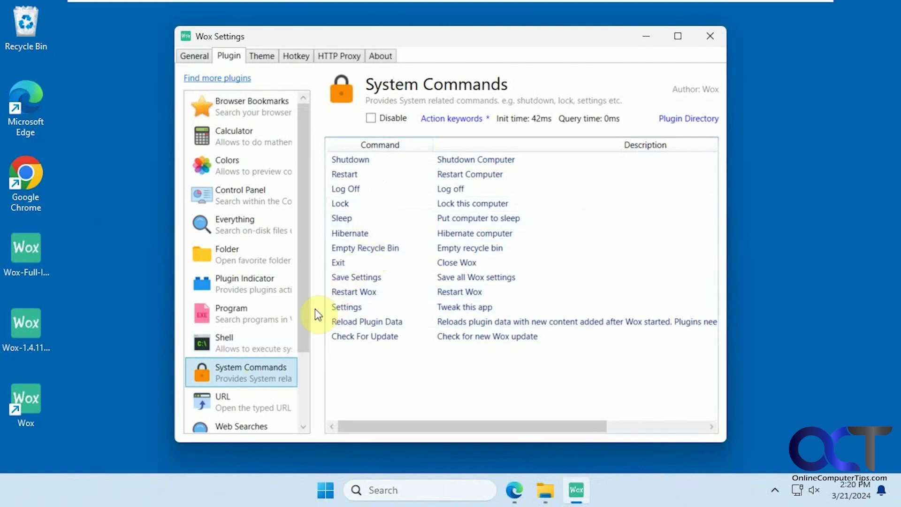
pyautogui.moveTo(301, 310); pyautogui.dragTo(300, 353)
pyautogui.click(282, 371)
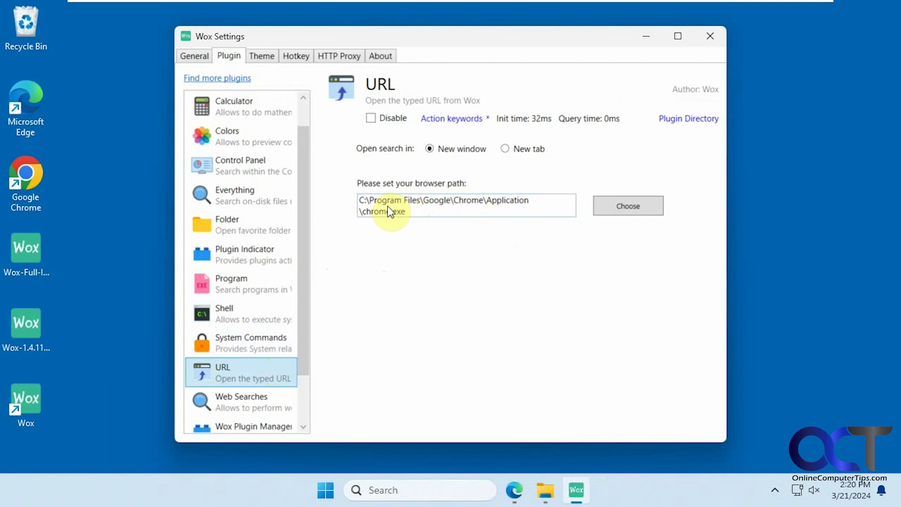
pyautogui.scroll(-1, 303, 267)
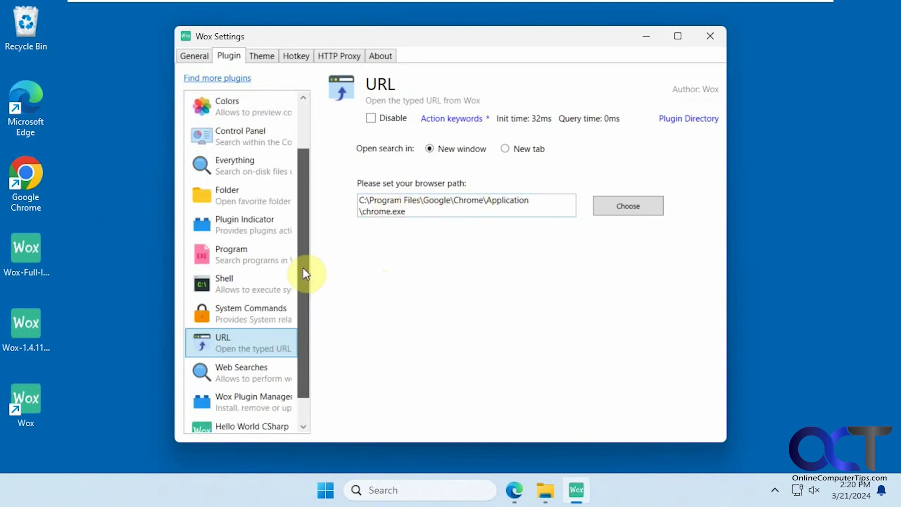
pyautogui.click(266, 342)
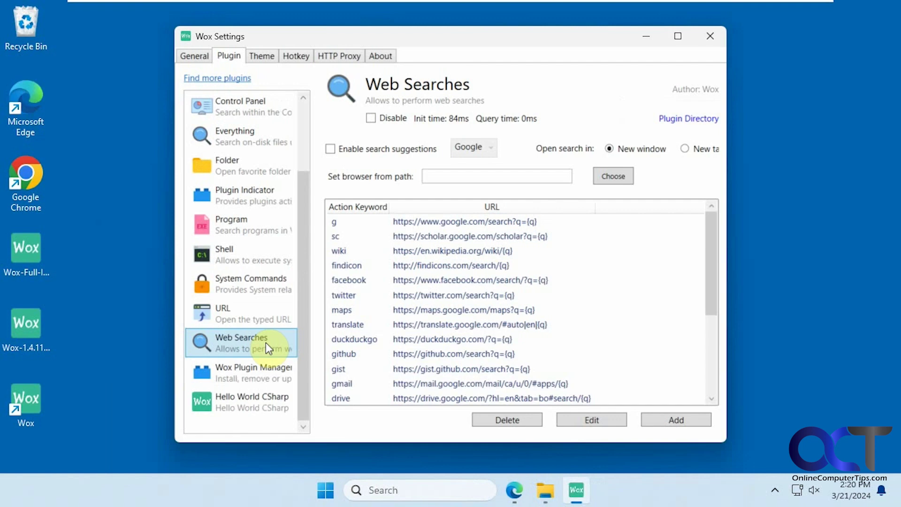
pyautogui.click(265, 362)
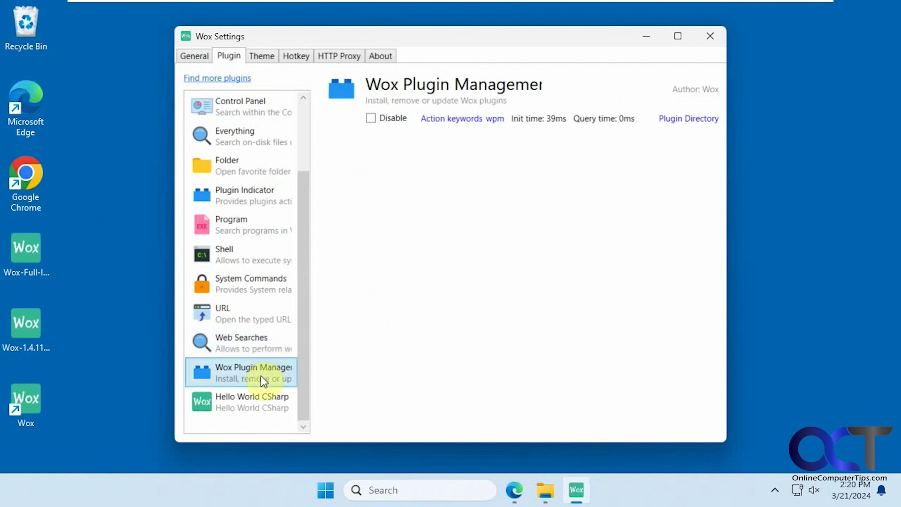
pyautogui.click(266, 398)
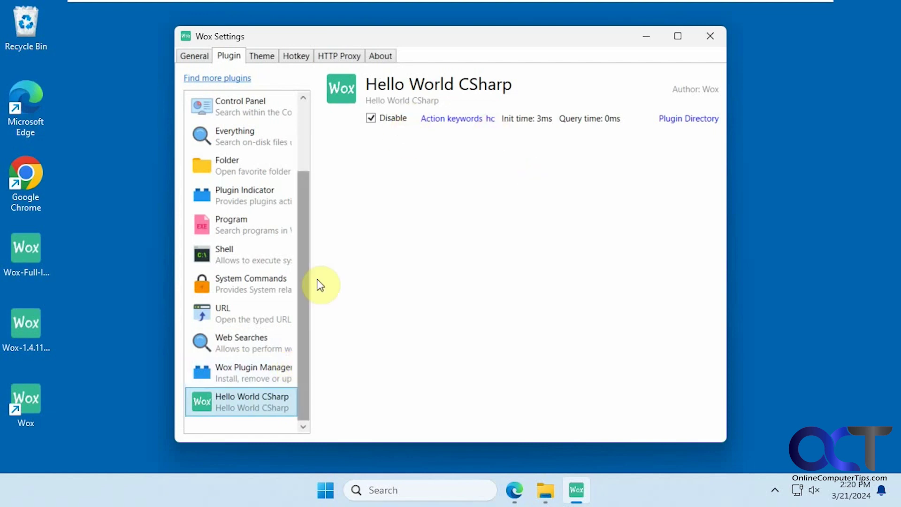
pyautogui.scroll(2, 313, 301)
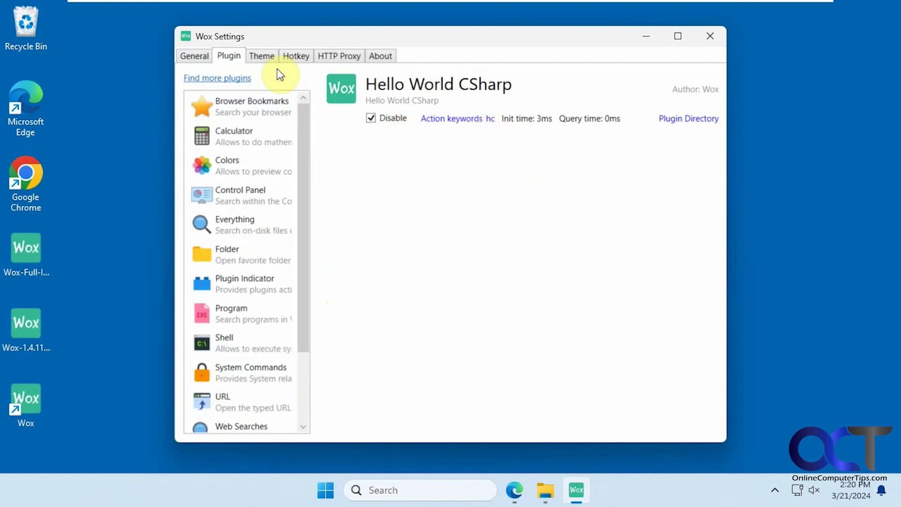
# Step: Preview the Gray launcher theme and switch back to BlackAndWhite
pyautogui.click(268, 60)
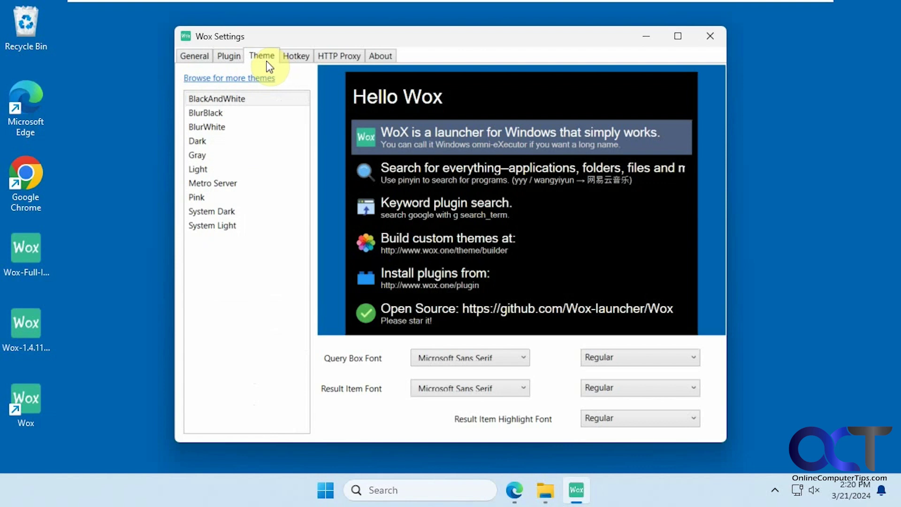
pyautogui.click(212, 154)
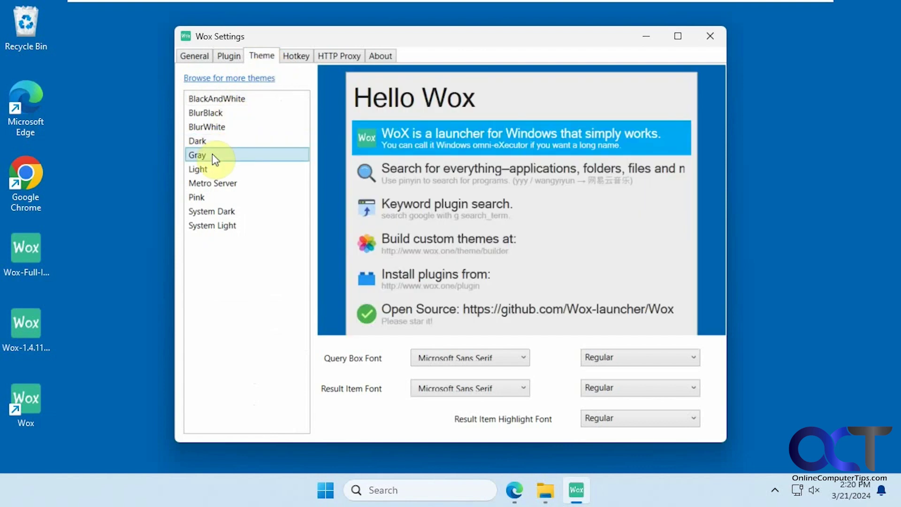
pyautogui.click(237, 102)
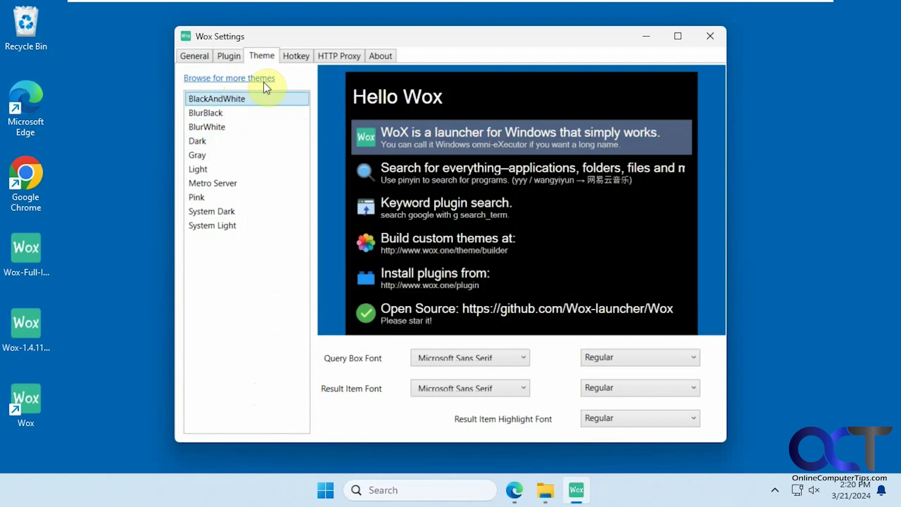
# Step: Review the Hotkey, HTTP Proxy, About and General settings, and close the Wox settings
pyautogui.click(296, 57)
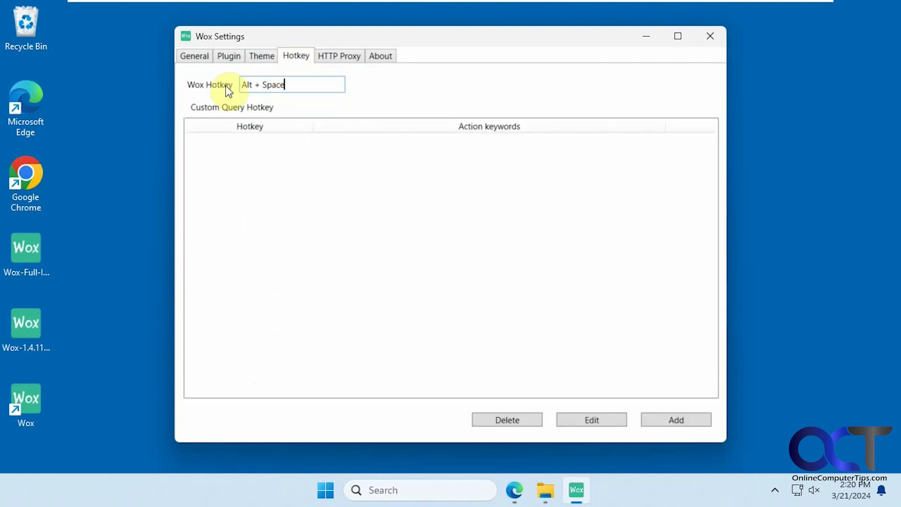
pyautogui.click(334, 56)
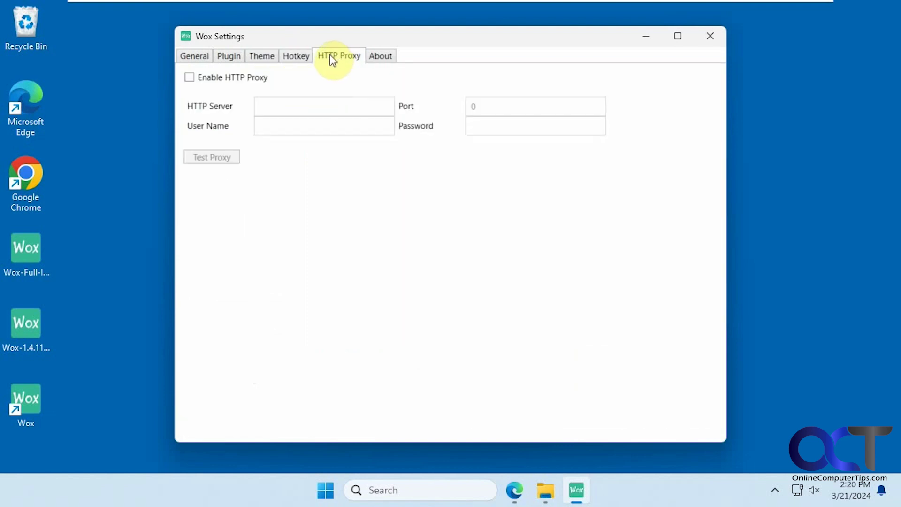
pyautogui.click(381, 55)
pyautogui.click(198, 56)
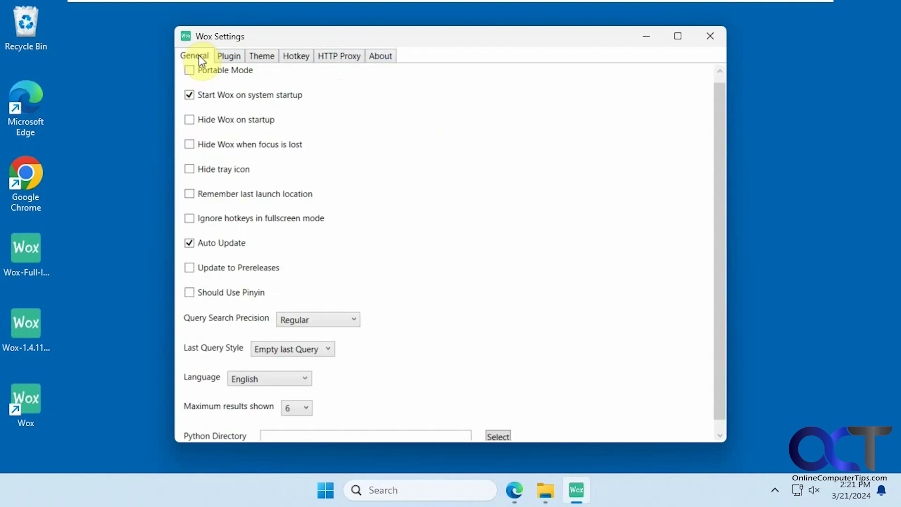
pyautogui.click(709, 37)
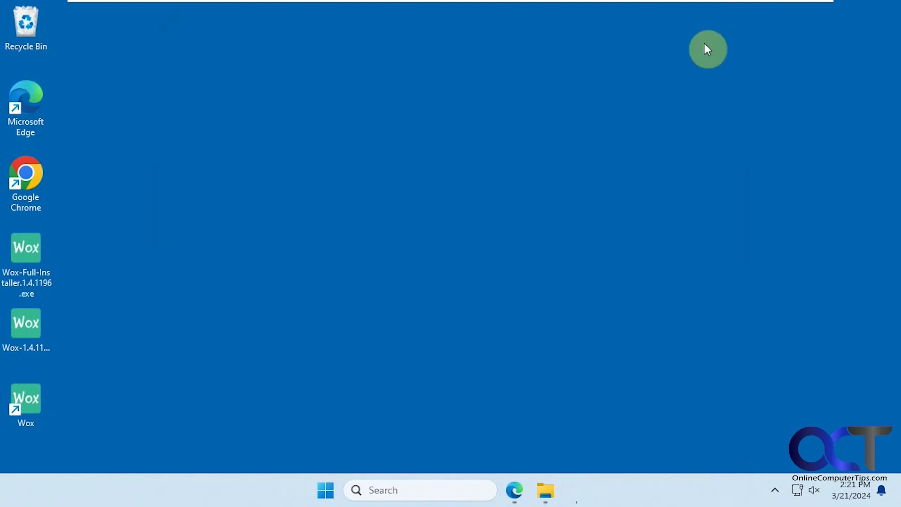
# Step: Search the launcher for "documents", open the Documents folder under C:\Users\Default, and close its window
pyautogui.hotkey('alt', 'space')
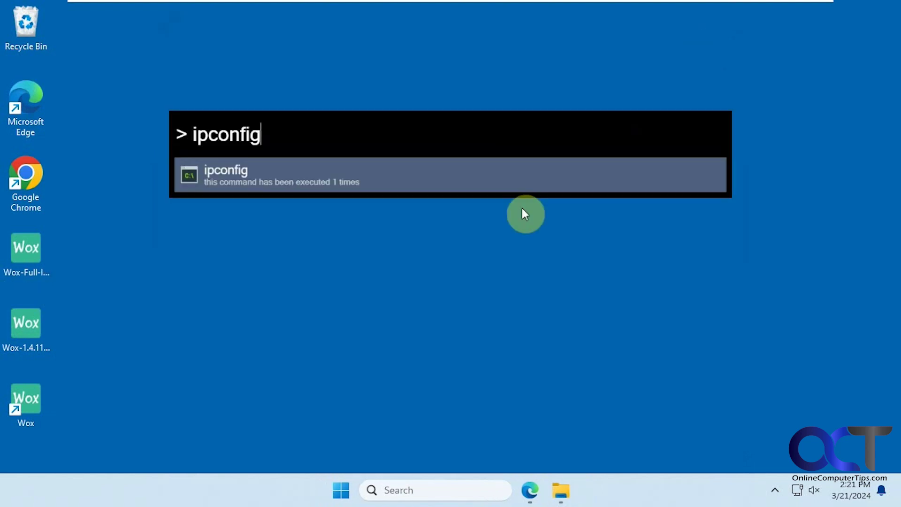
pyautogui.press('BackSpace')
pyautogui.write('documents')
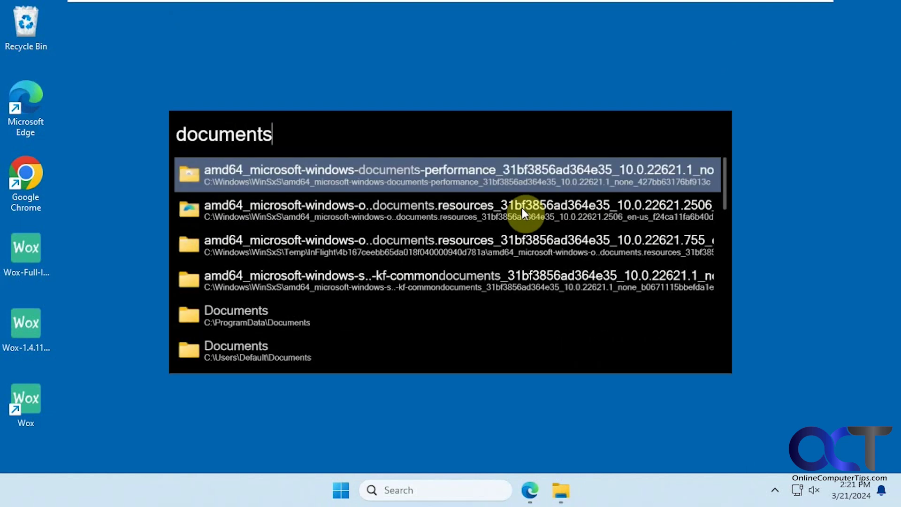
pyautogui.click(230, 365)
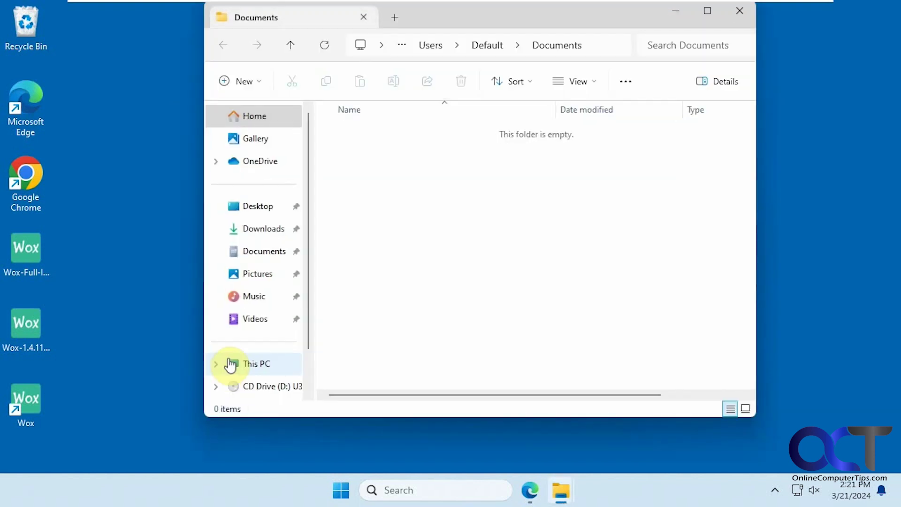
pyautogui.click(739, 11)
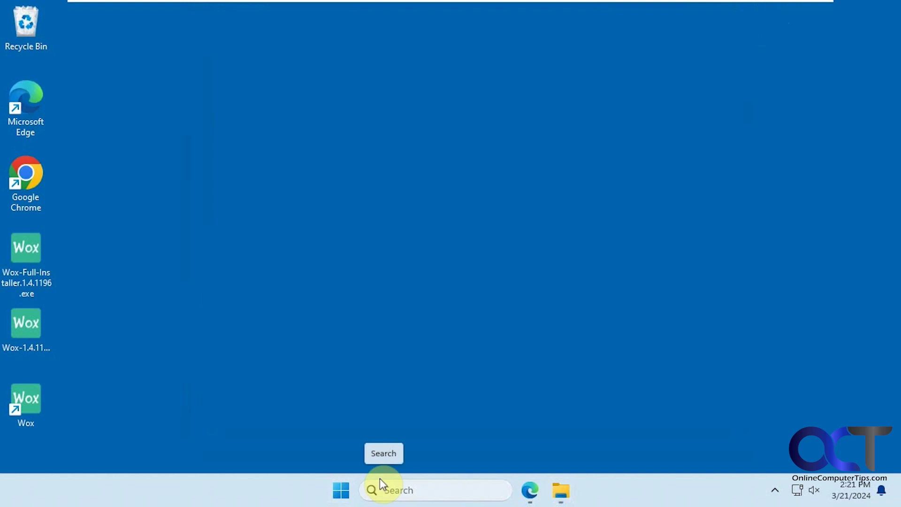
# Step: Find User Accounts by searching the launcher for "user", open it, and close its window
pyautogui.hotkey('alt', 'space')
pyautogui.write('user')
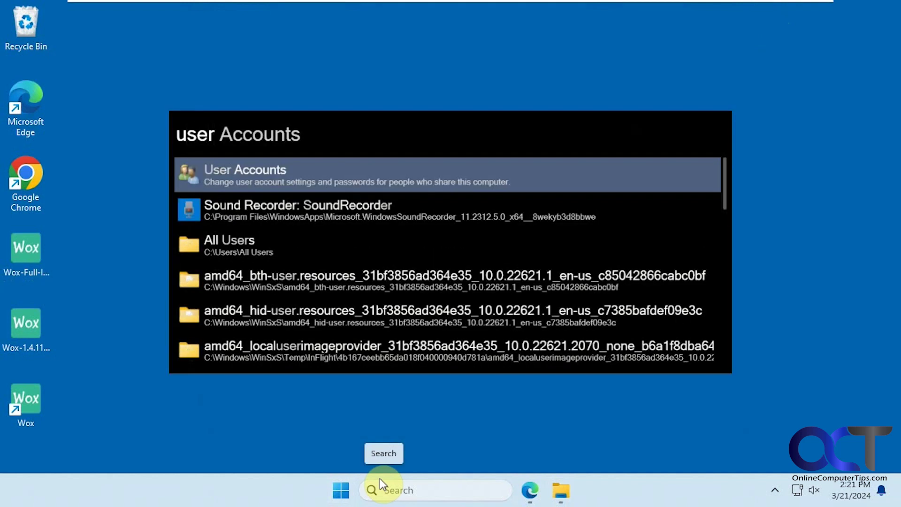
pyautogui.press('Return')
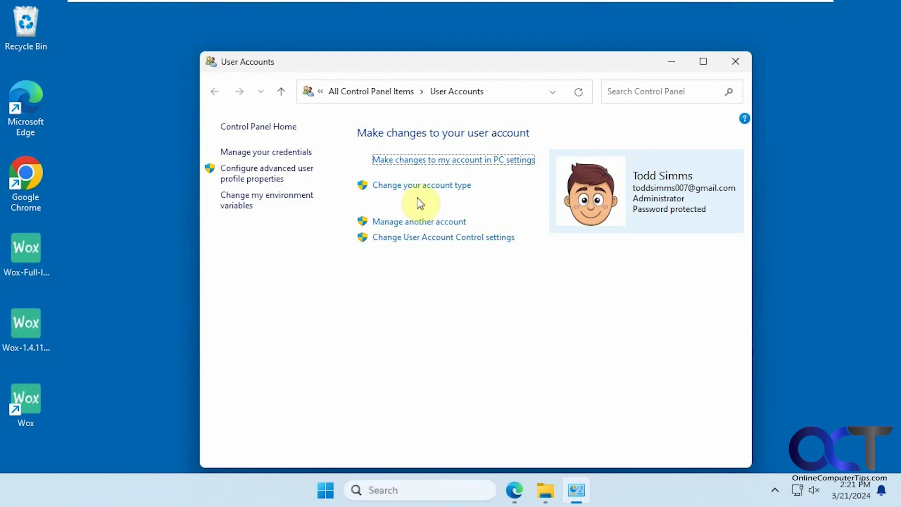
pyautogui.click(733, 61)
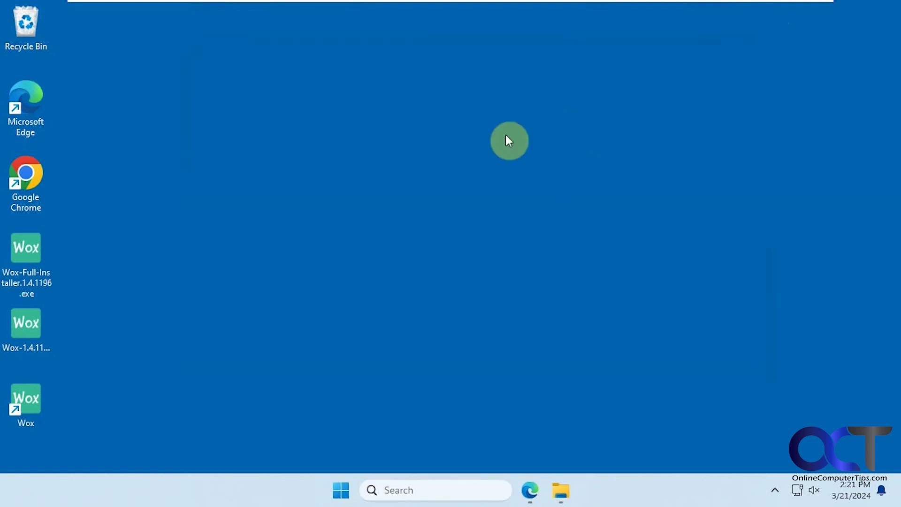
# Step: Find the Clock app with the launcher, start it, and close its window
pyautogui.hotkey('alt', 'space')
pyautogui.write('clock')
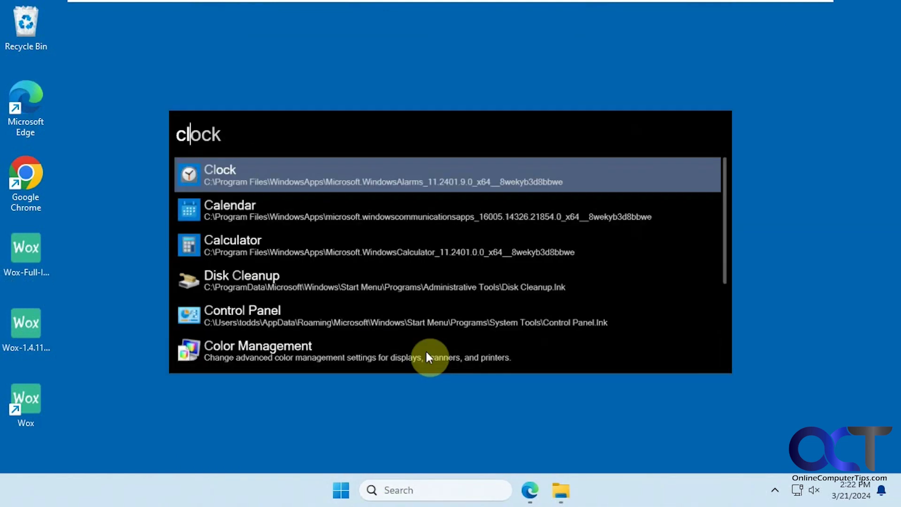
pyautogui.press('Return')
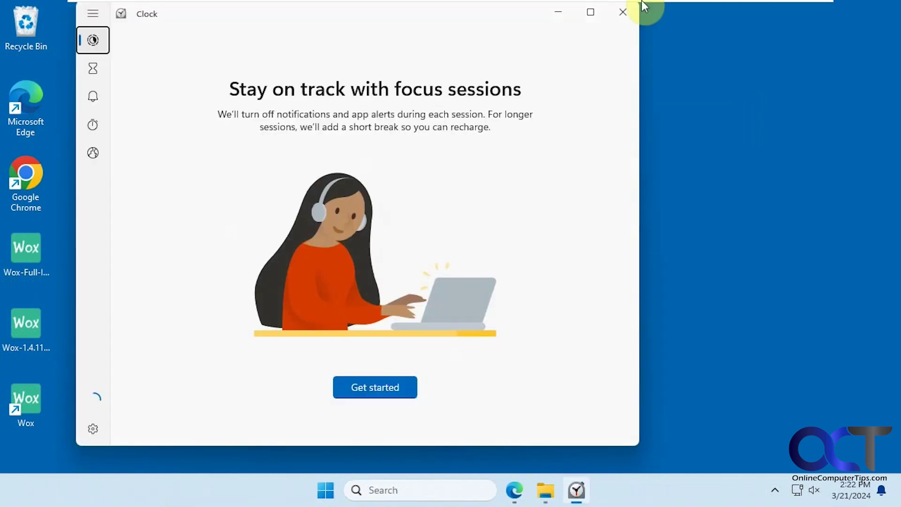
pyautogui.click(622, 12)
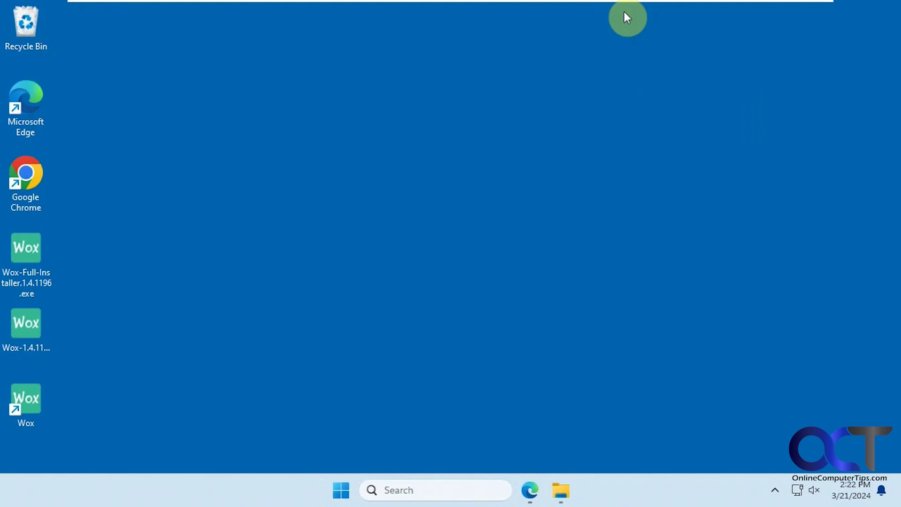
# Step: Search the launcher for "media player" and review the matching apps and folders without opening any
pyautogui.hotkey('alt', 'space')
pyautogui.write('media')
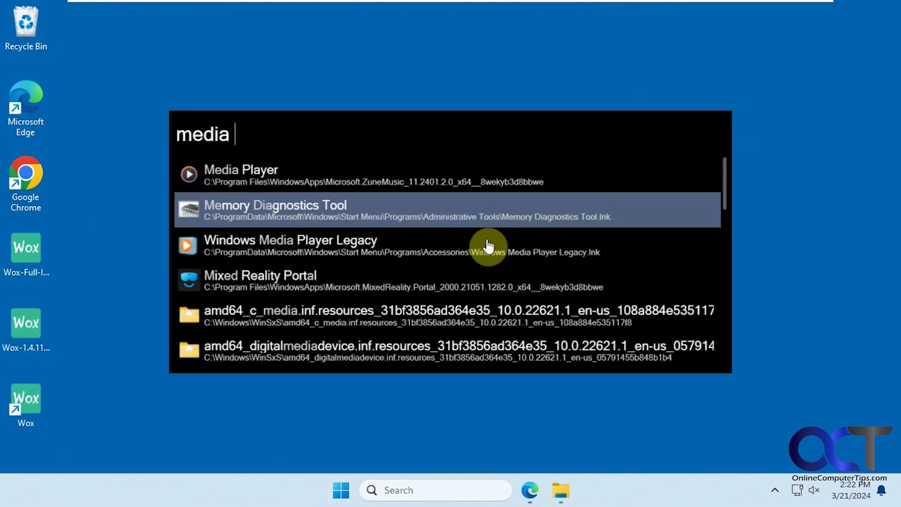
pyautogui.write(' player')
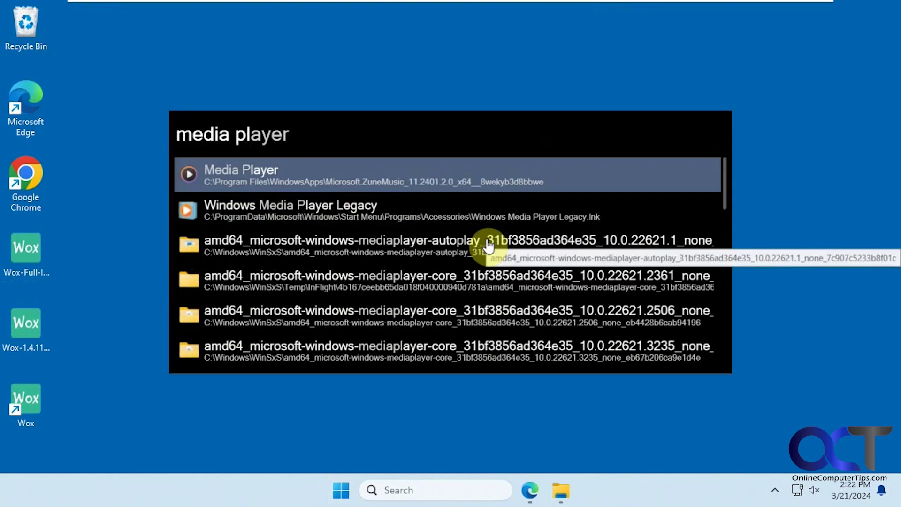
pyautogui.press('BackSpace')
pyautogui.press('BackSpace')
pyautogui.press('BackSpace')
pyautogui.press('BackSpace')
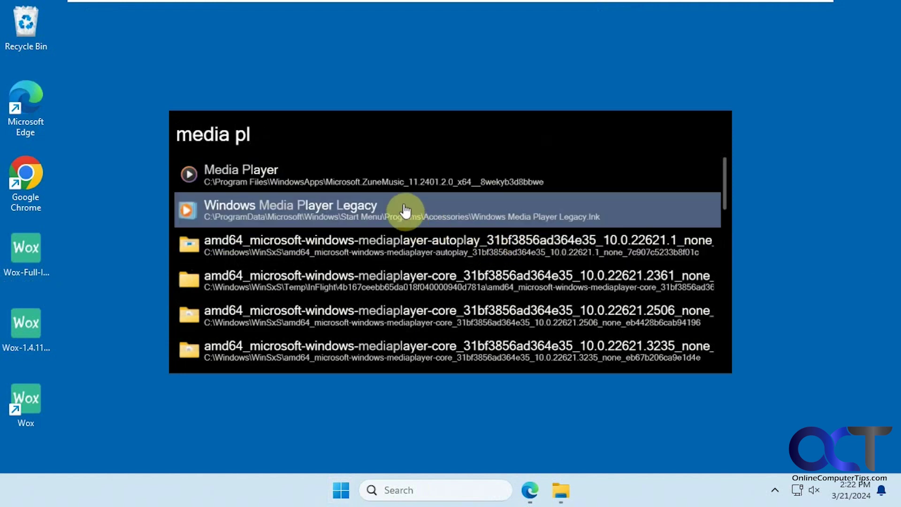
pyautogui.write('ayer')
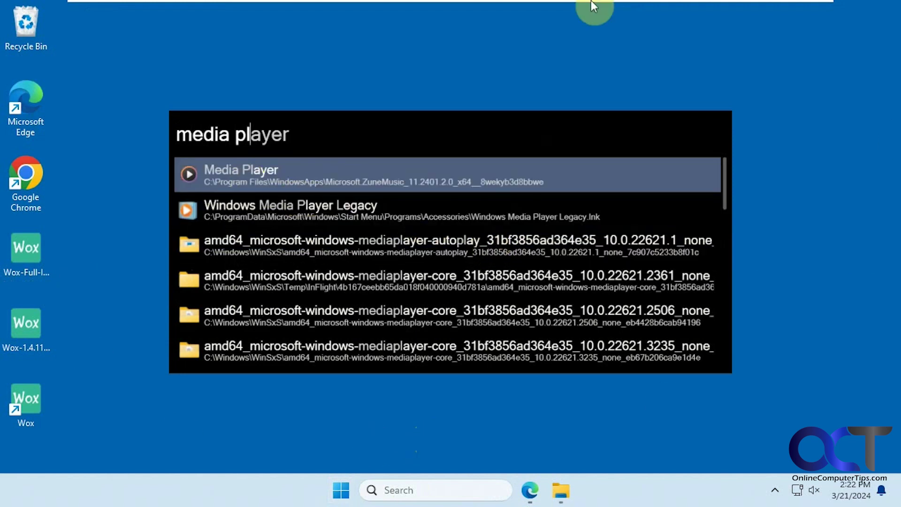
pyautogui.click(121, 141)
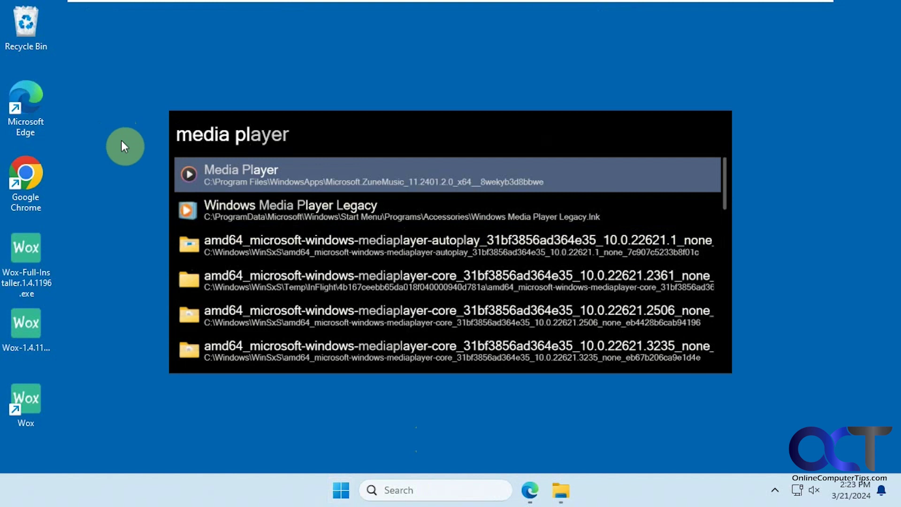